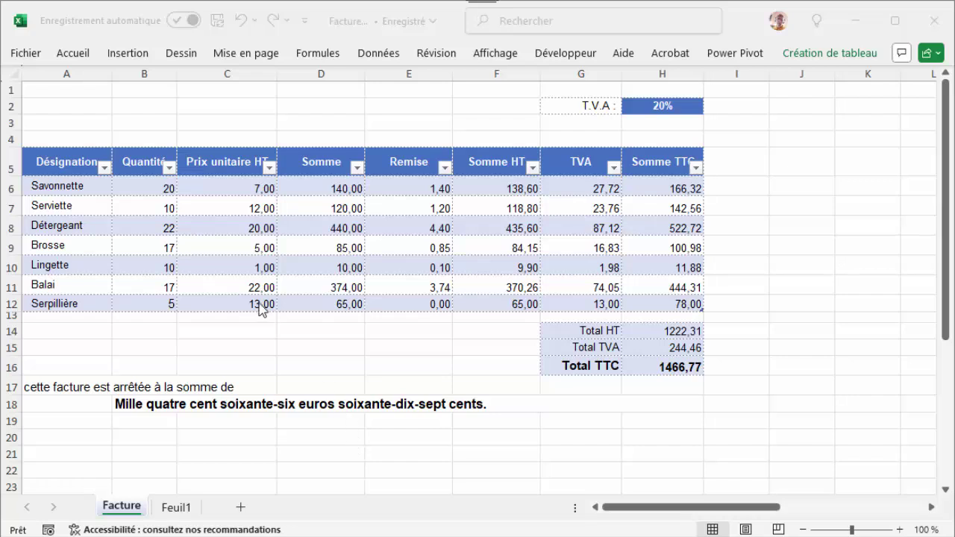
Set the quantity of Savonnette in cell B6 to 5.
{"action": "left_click", "coordinate": [142, 185]}
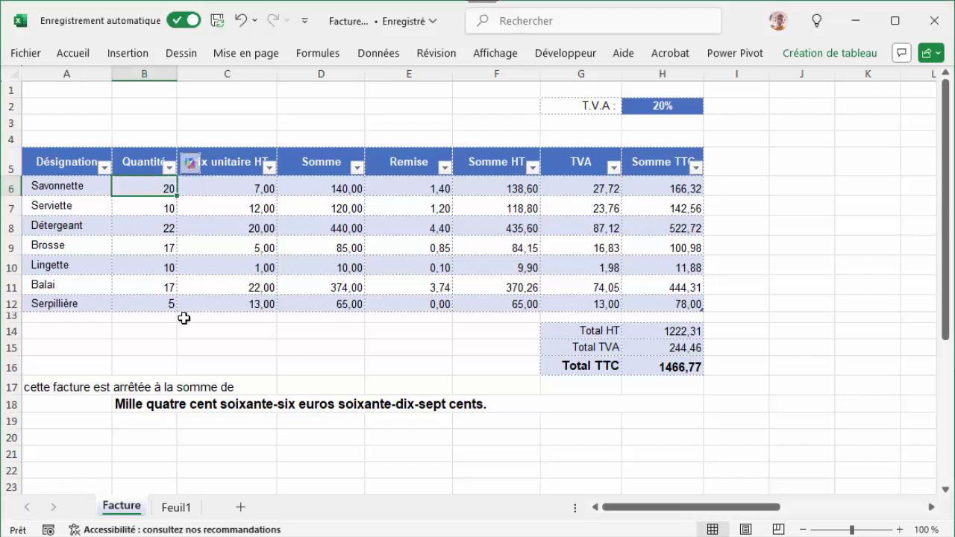
{"action": "type", "text": "5"}
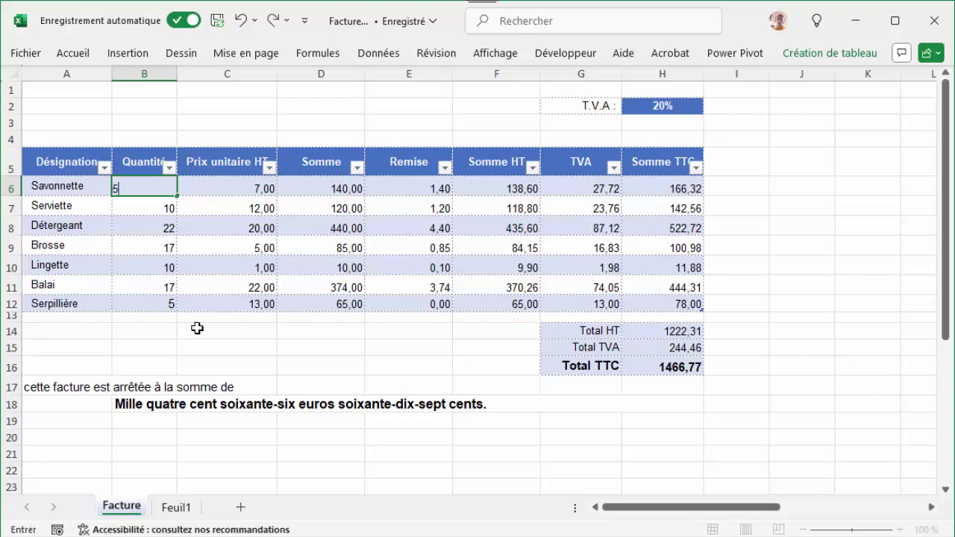
{"action": "key", "text": "Return"}
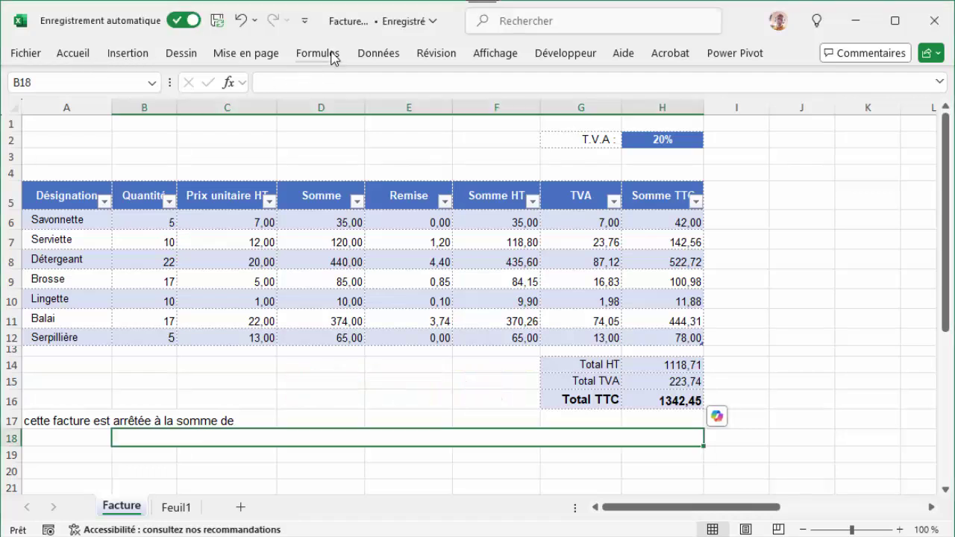
Insert the BAHTTEXT function in the merged cell B18, with the Total TTC cell H16 as its number.
{"action": "left_click", "coordinate": [333, 56]}
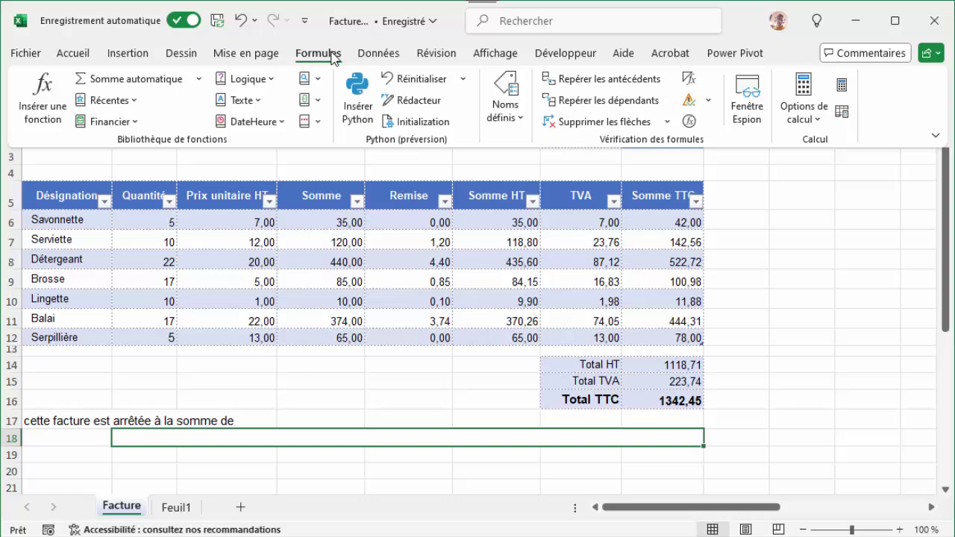
{"action": "left_click", "coordinate": [263, 107]}
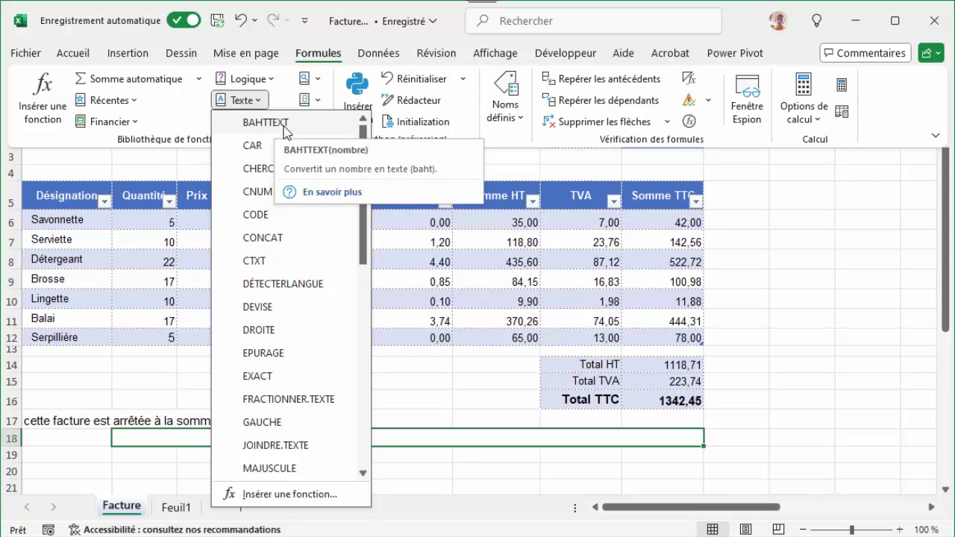
{"action": "left_click", "coordinate": [265, 123]}
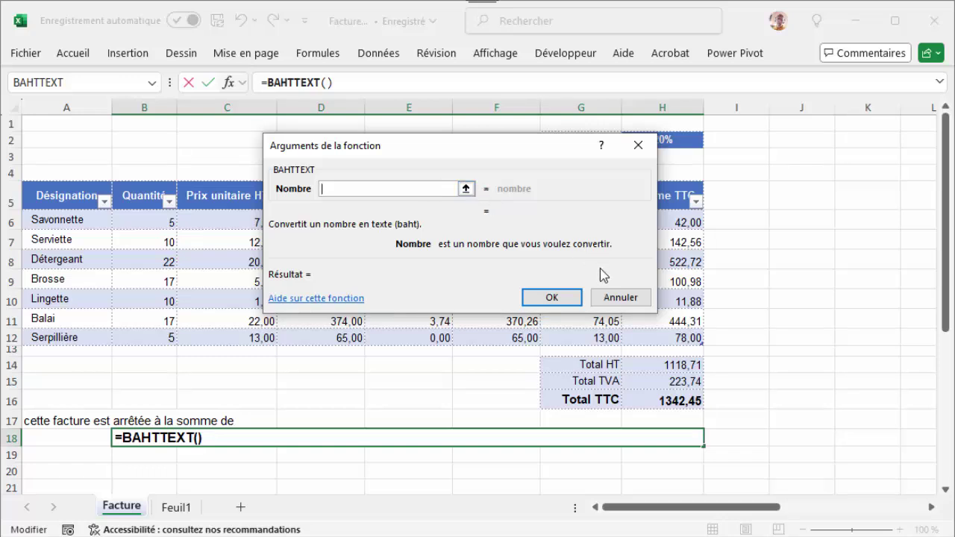
{"action": "left_click", "coordinate": [689, 400]}
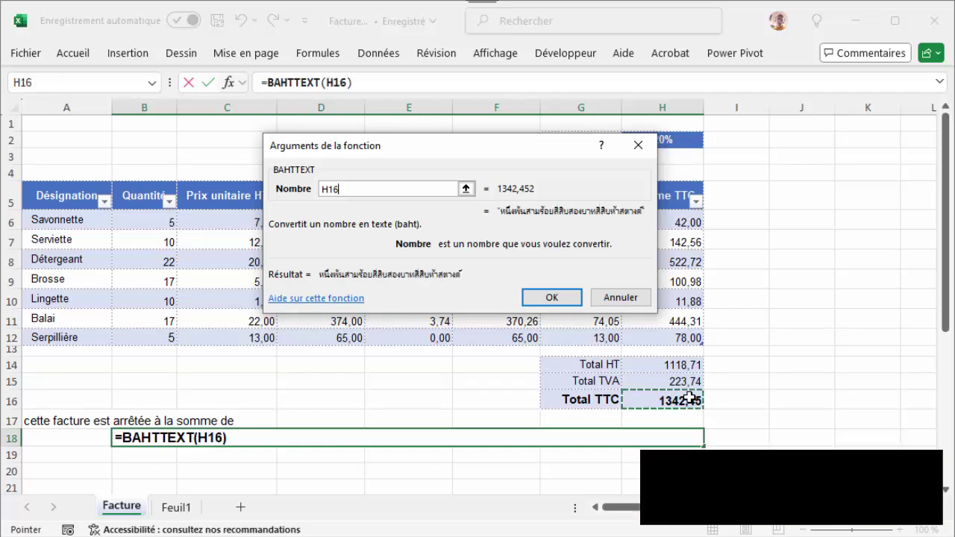
{"action": "left_click", "coordinate": [563, 299]}
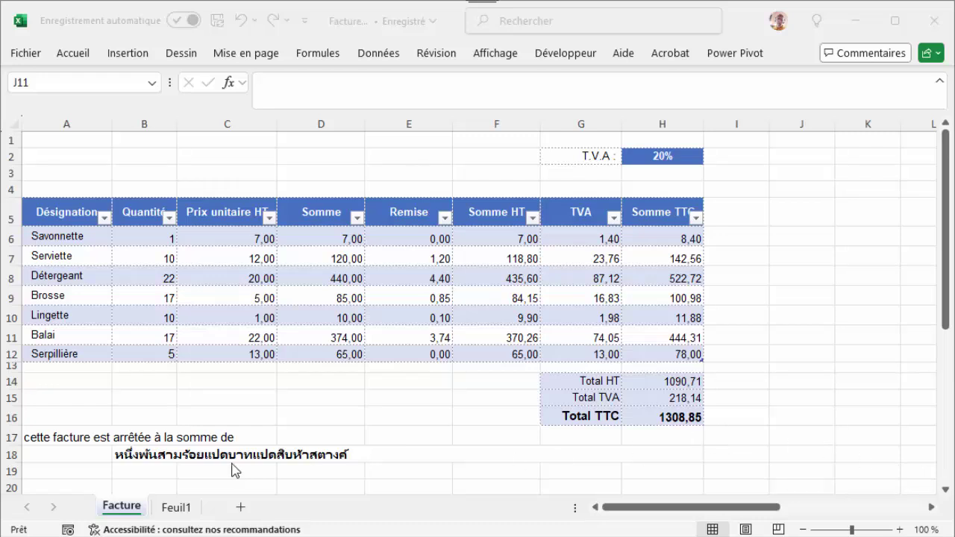
Nest the BAHTTEXT formula in B18 inside a TRADUIRE function as its text argument.
{"action": "left_click", "coordinate": [163, 454]}
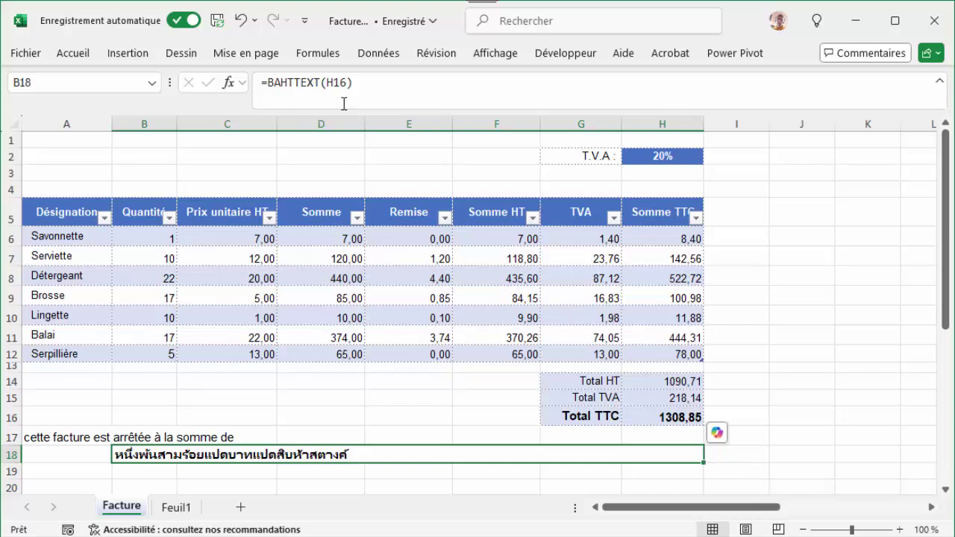
{"action": "left_click", "coordinate": [269, 83]}
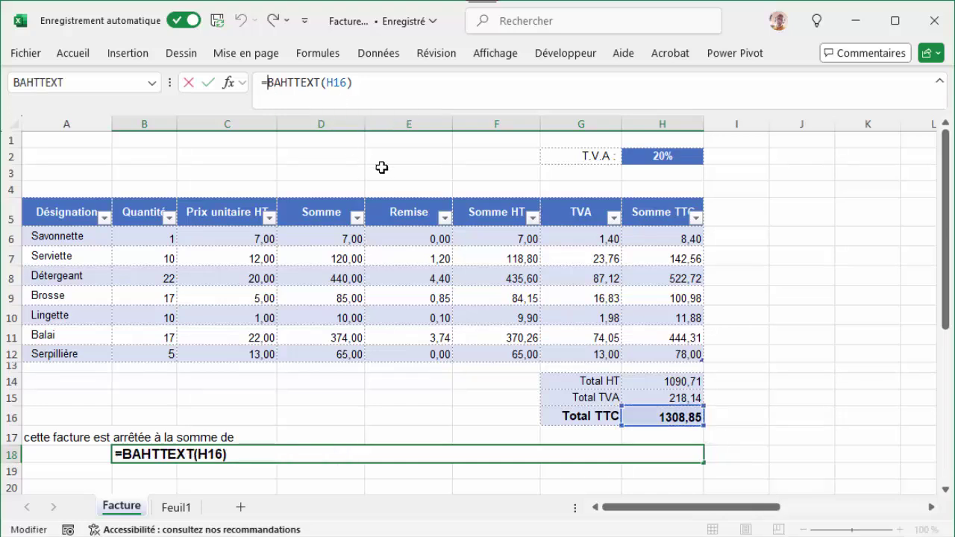
{"action": "type", "text": "trad"}
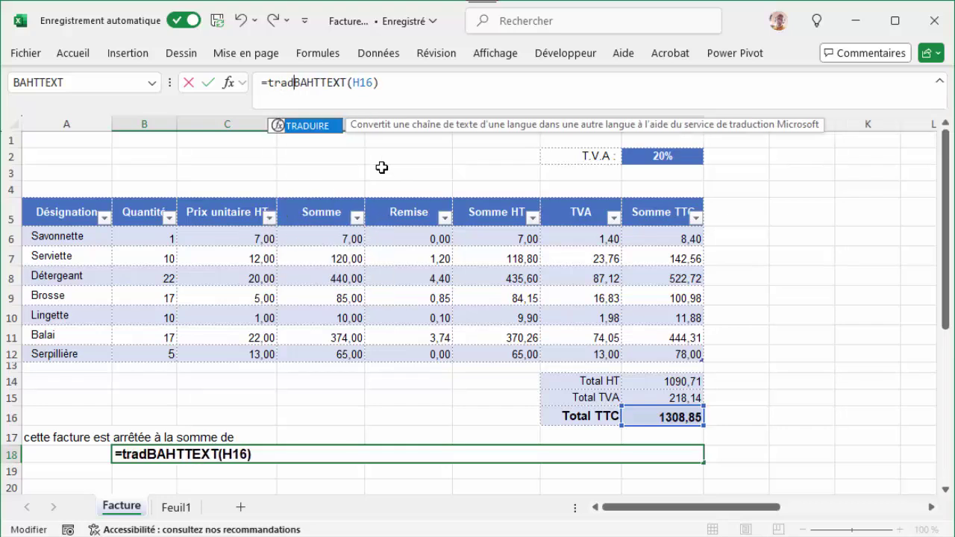
{"action": "key", "text": "Tab"}
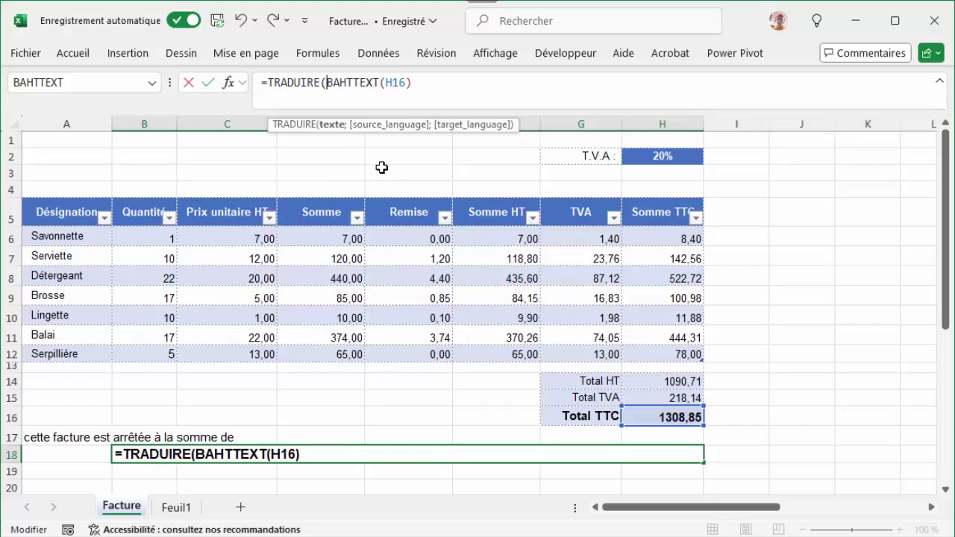
Complete the TRADUIRE formula in B18 with source language "th" and target language "fr".
{"action": "left_click", "coordinate": [426, 86]}
{"action": "type", "text": ";"}
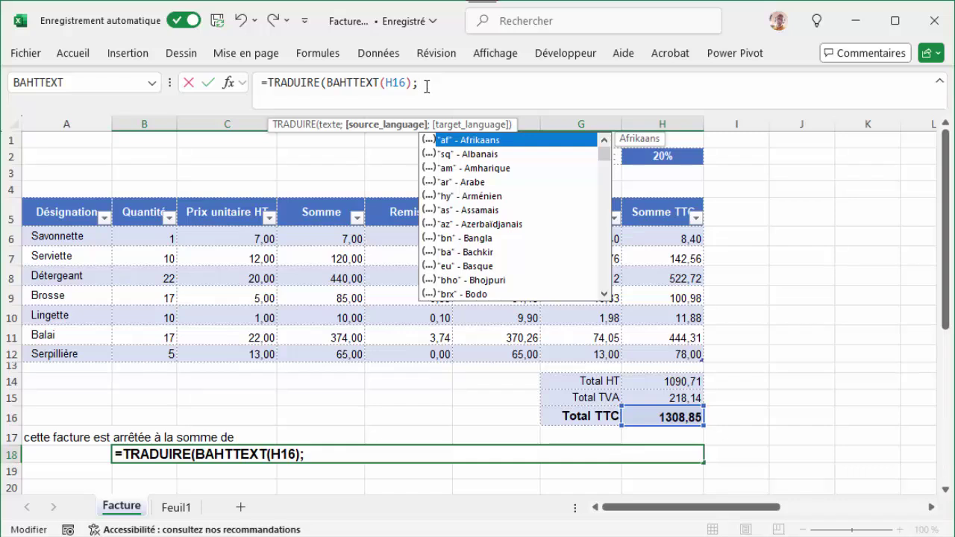
{"action": "type", "text": "\"th\""}
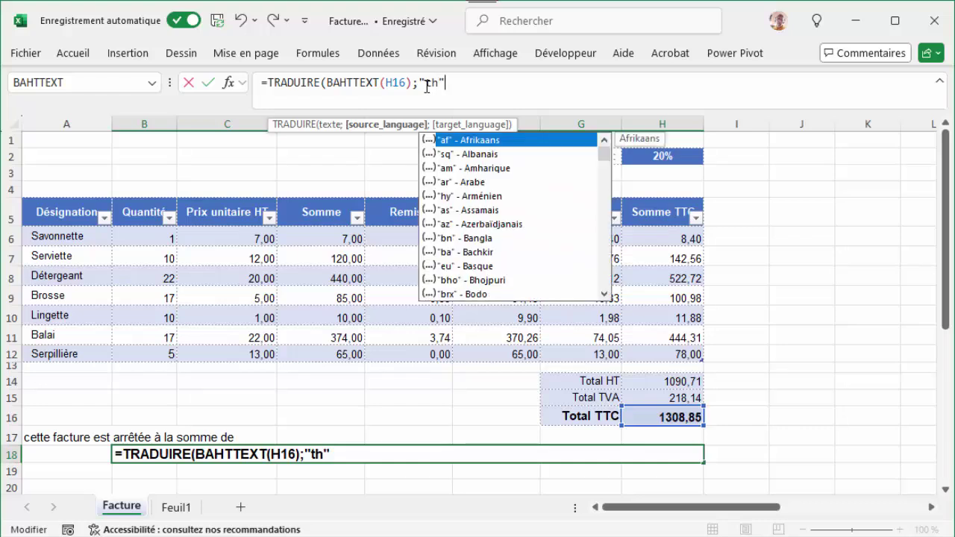
{"action": "type", "text": ";"}
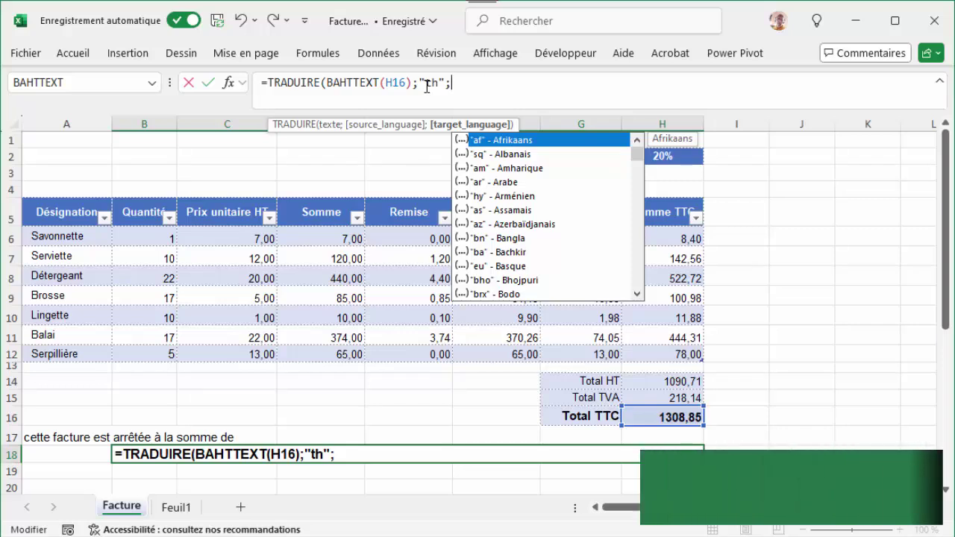
{"action": "type", "text": "\"fr"}
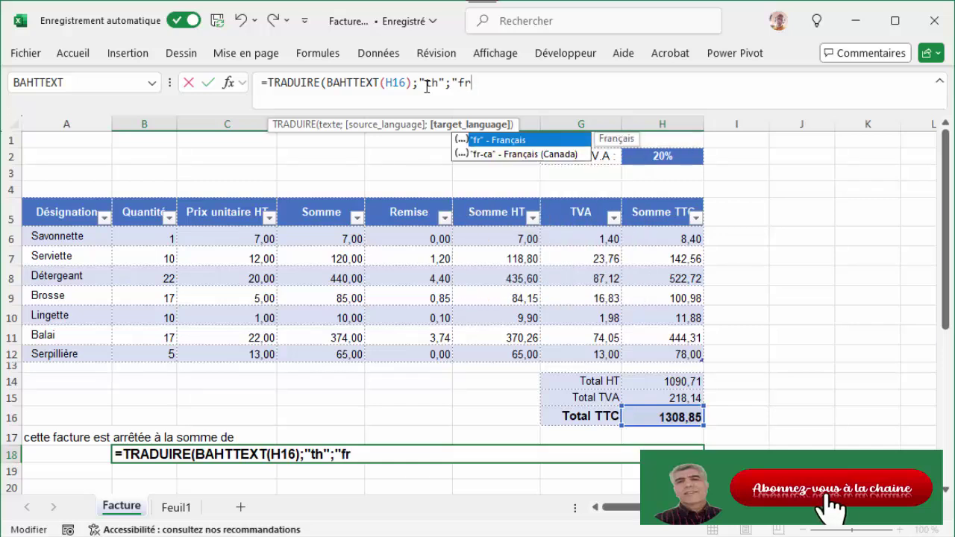
{"action": "type", "text": "\""}
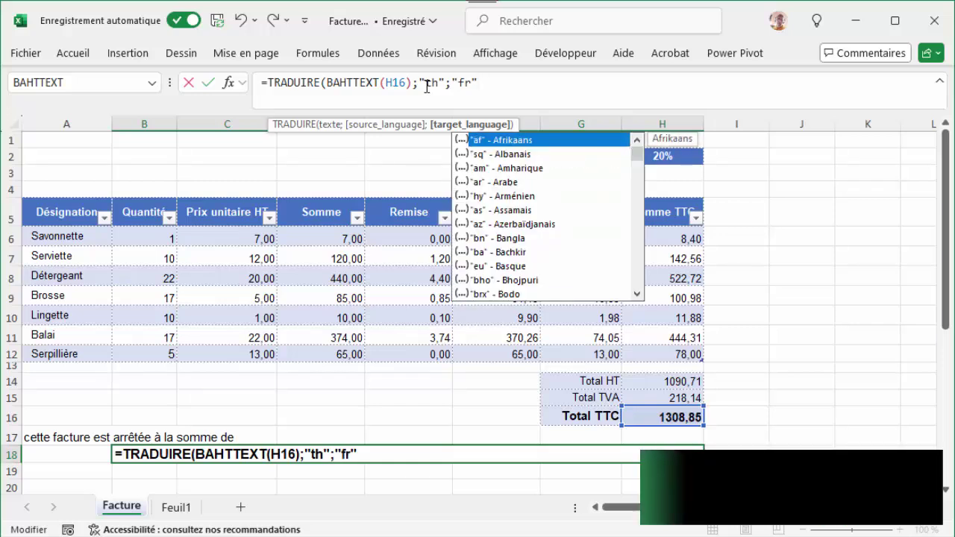
{"action": "type", "text": ")"}
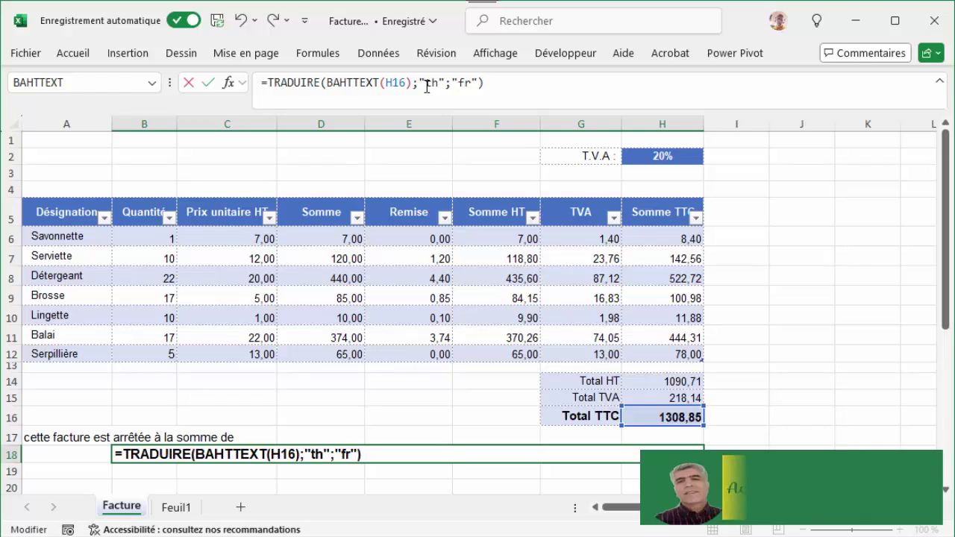
{"action": "key", "text": "Return"}
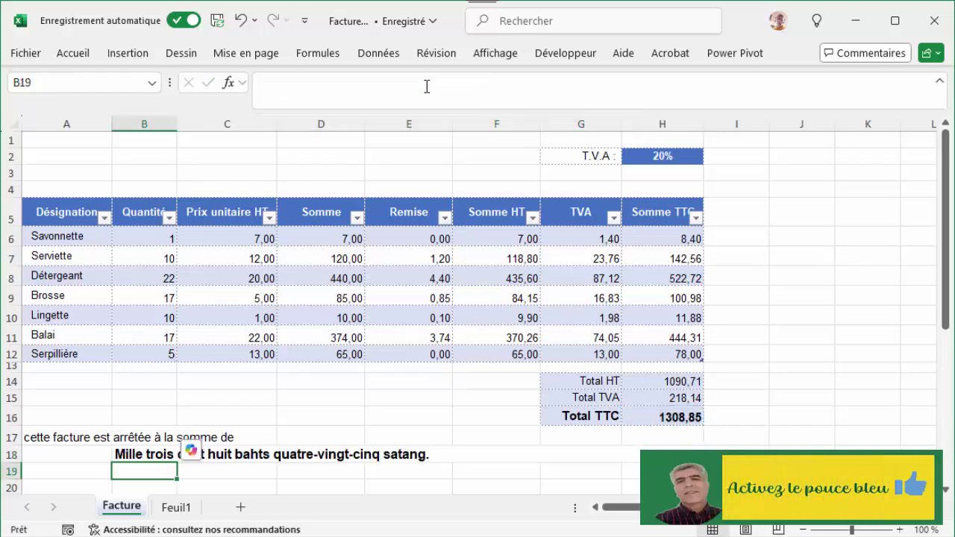
{"action": "left_click", "coordinate": [460, 482]}
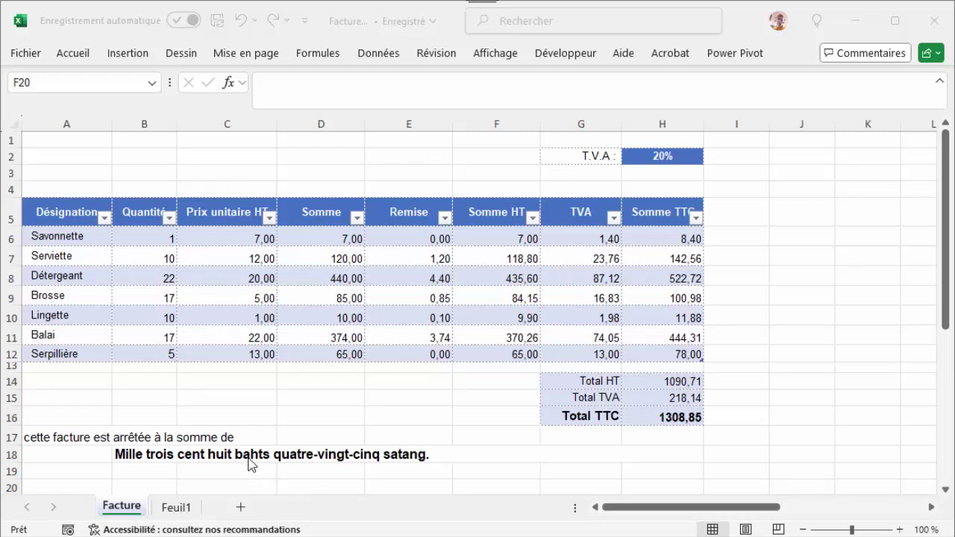
Nest the TRADUIRE formula in B18 inside a REGEX.REMPLACER function as its text argument.
{"action": "left_click", "coordinate": [136, 451]}
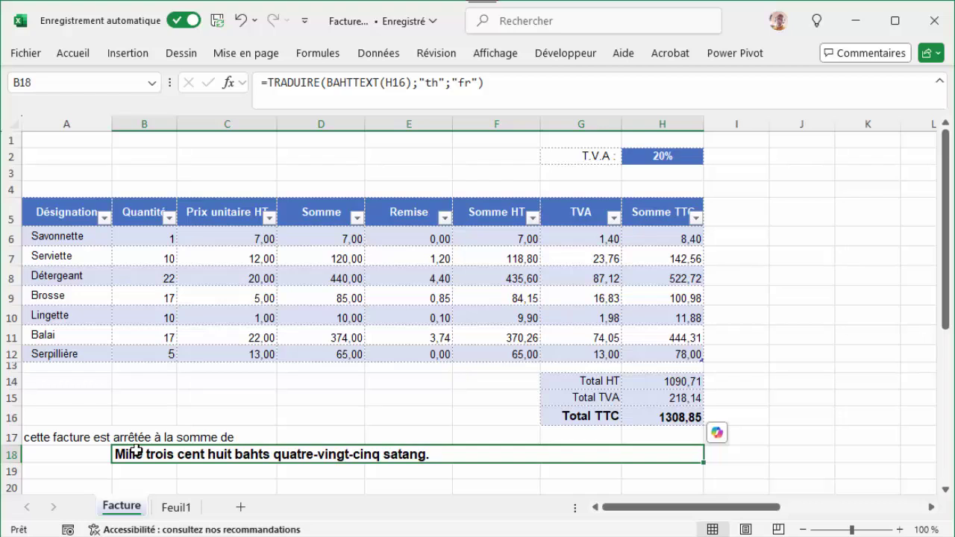
{"action": "left_click", "coordinate": [269, 83]}
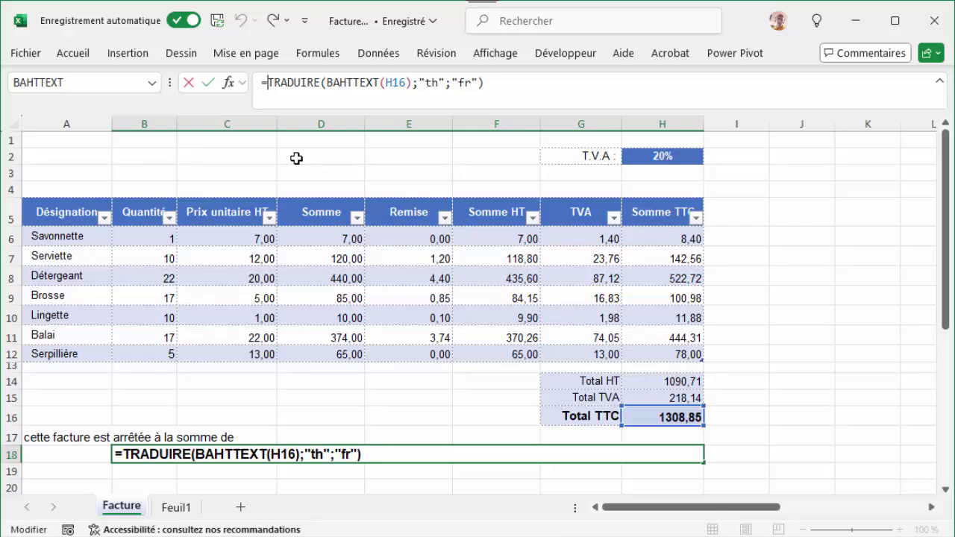
{"action": "type", "text": "rege"}
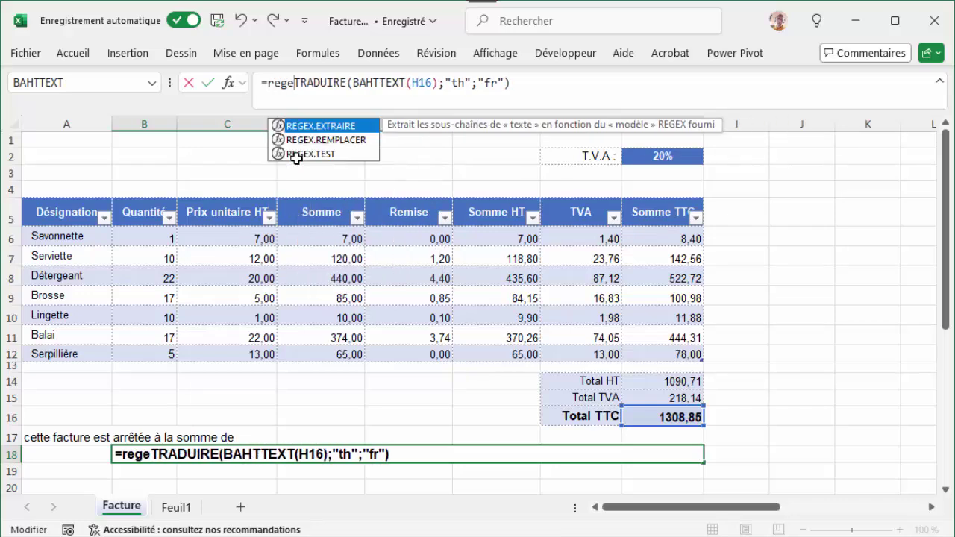
{"action": "key", "text": "Down"}
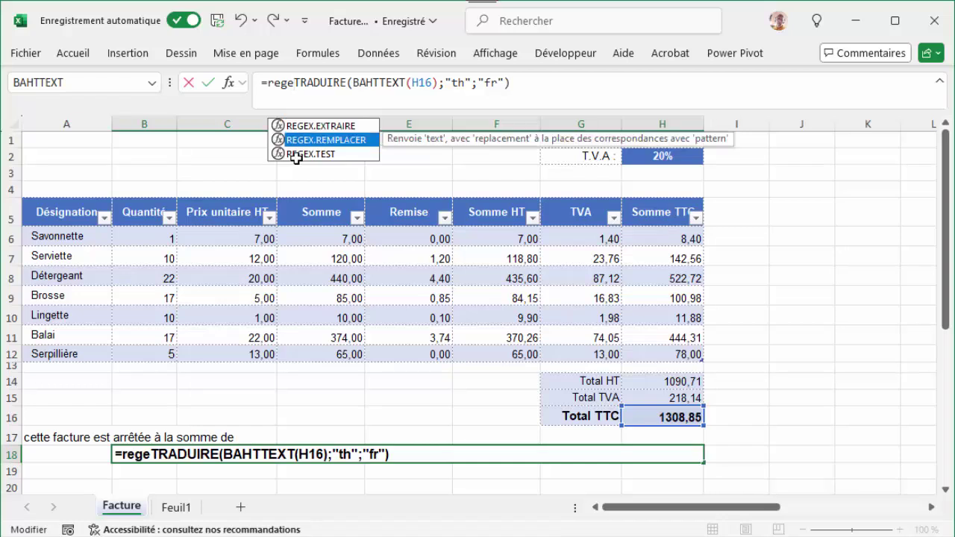
{"action": "key", "text": "Tab"}
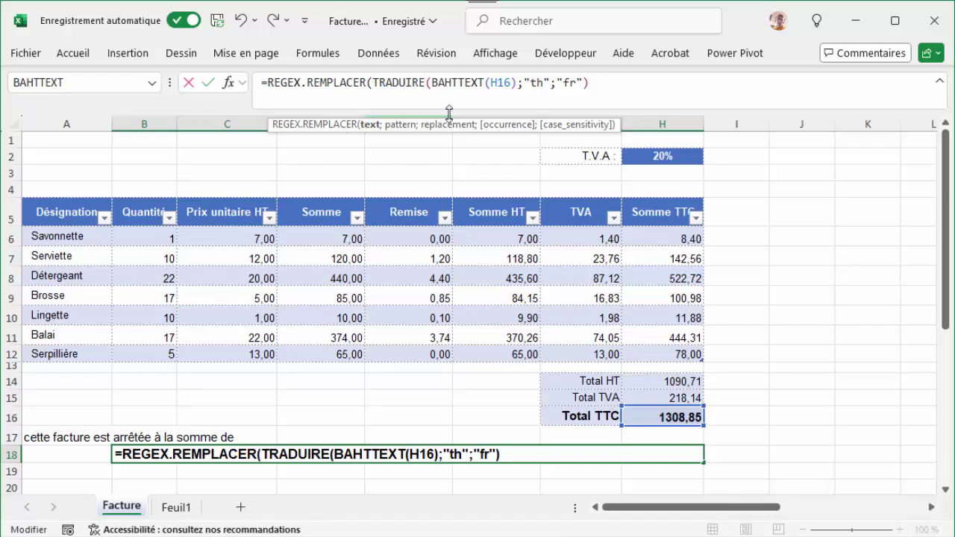
Add "bahts|baht" as the pattern argument of REGEX.REMPLACER, after the TRADUIRE expression.
{"action": "left_click", "coordinate": [609, 84]}
{"action": "type", "text": ";"}
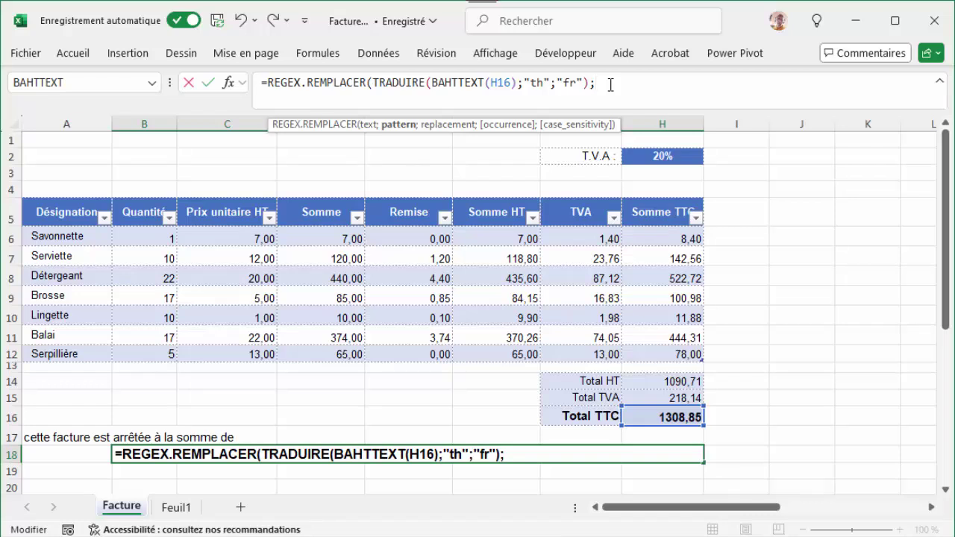
{"action": "type", "text": "\""}
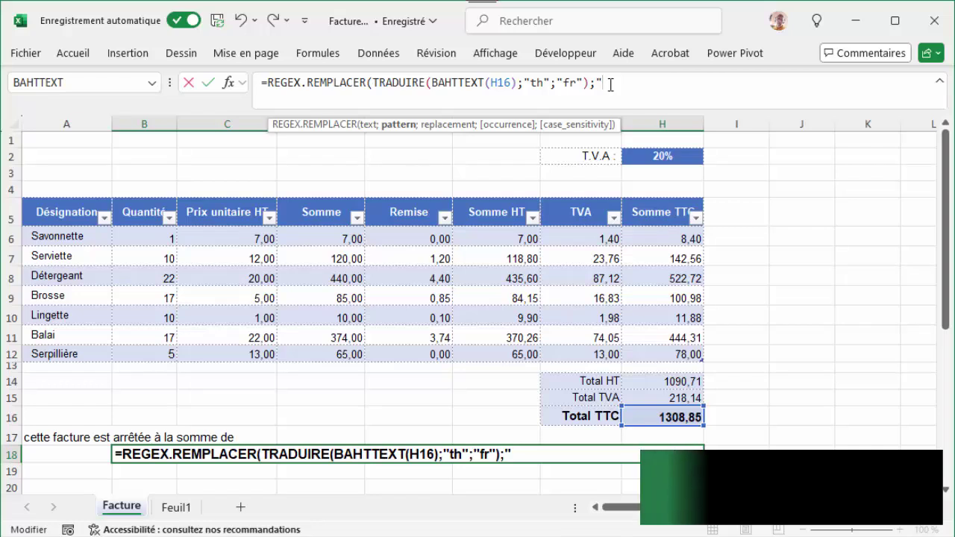
{"action": "type", "text": "baht"}
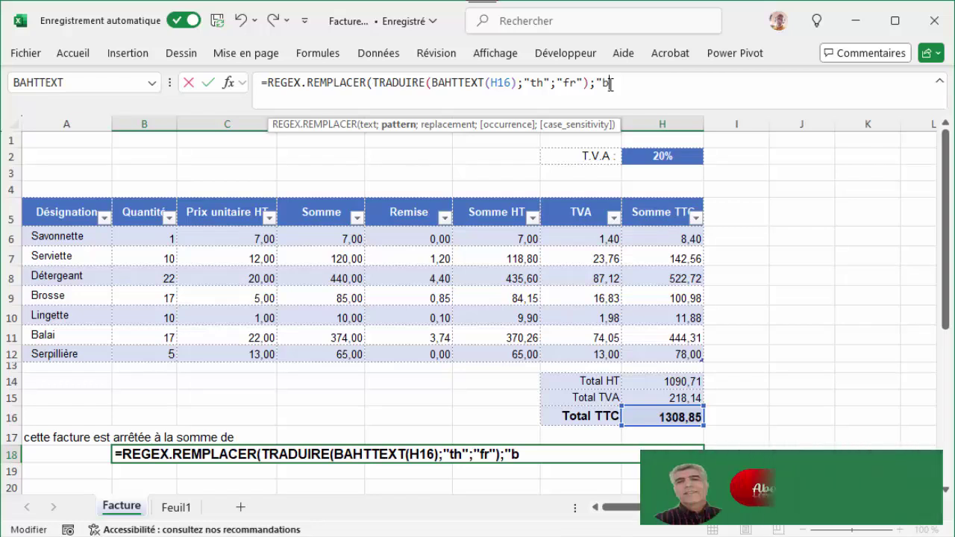
{"action": "type", "text": "s"}
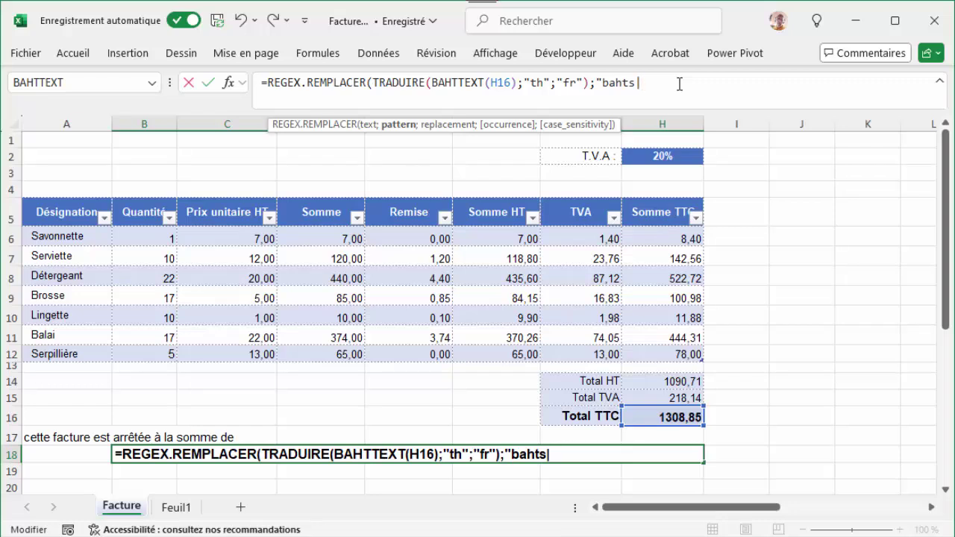
{"action": "type", "text": "baht\""}
Add "euros" as the replacement argument of REGEX.REMPLACER and complete the formula in B18.
{"action": "type", "text": ";"}
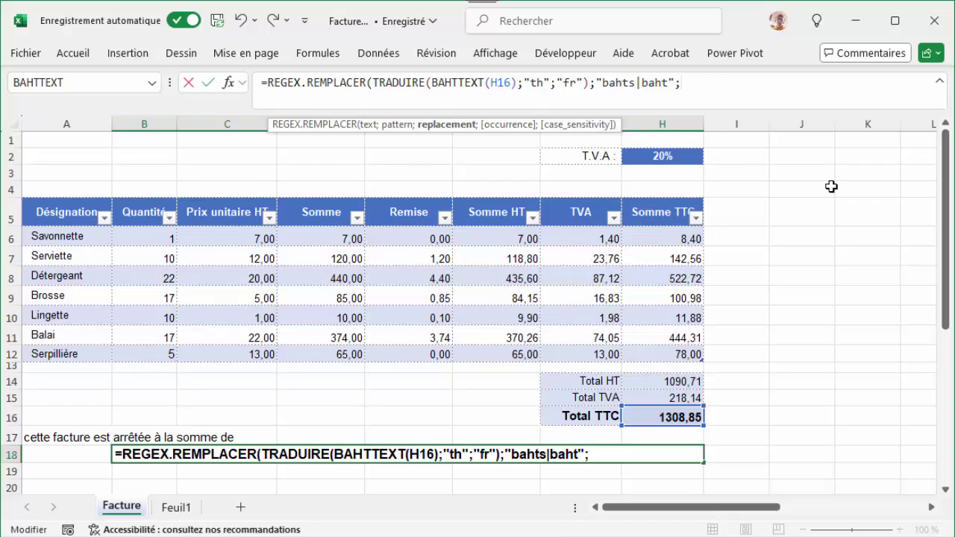
{"action": "type", "text": "\"euros"}
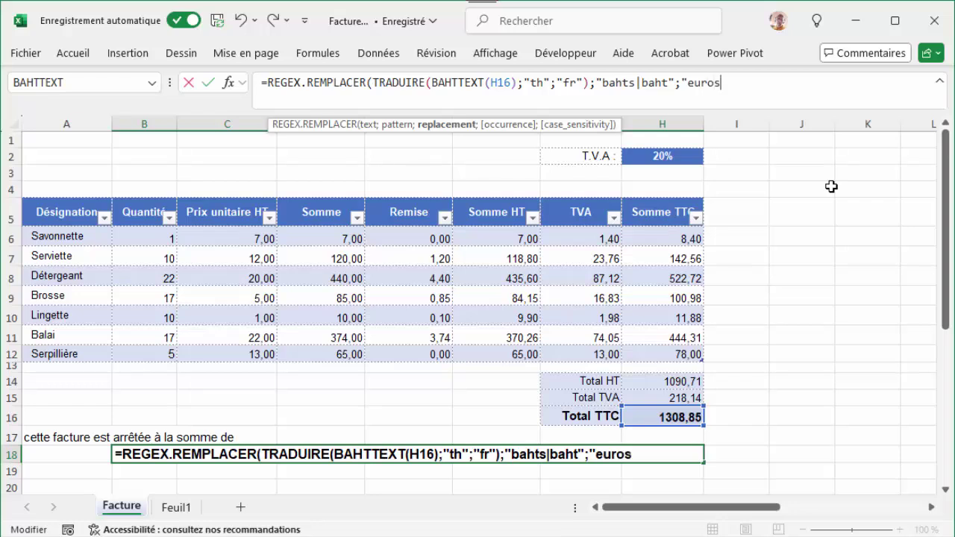
{"action": "type", "text": "\")"}
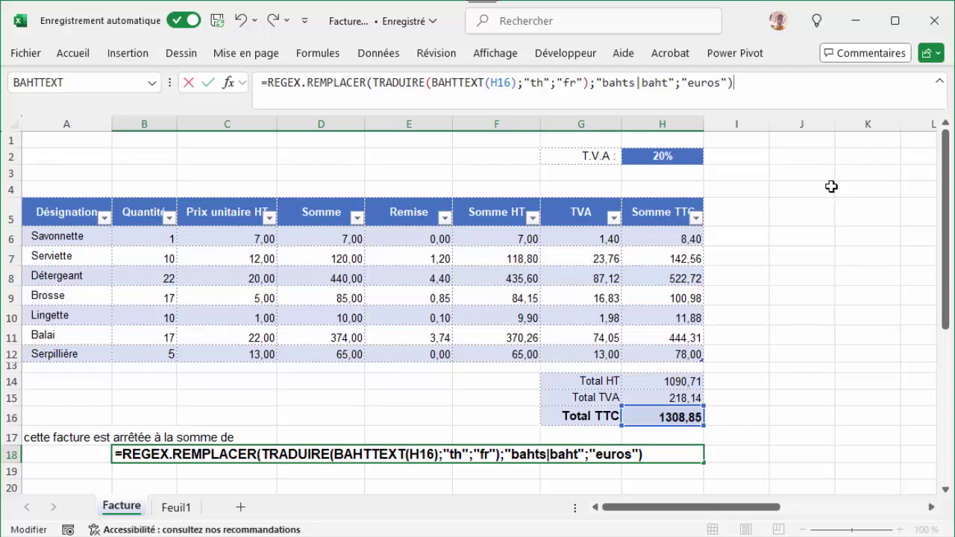
{"action": "key", "text": "Return"}
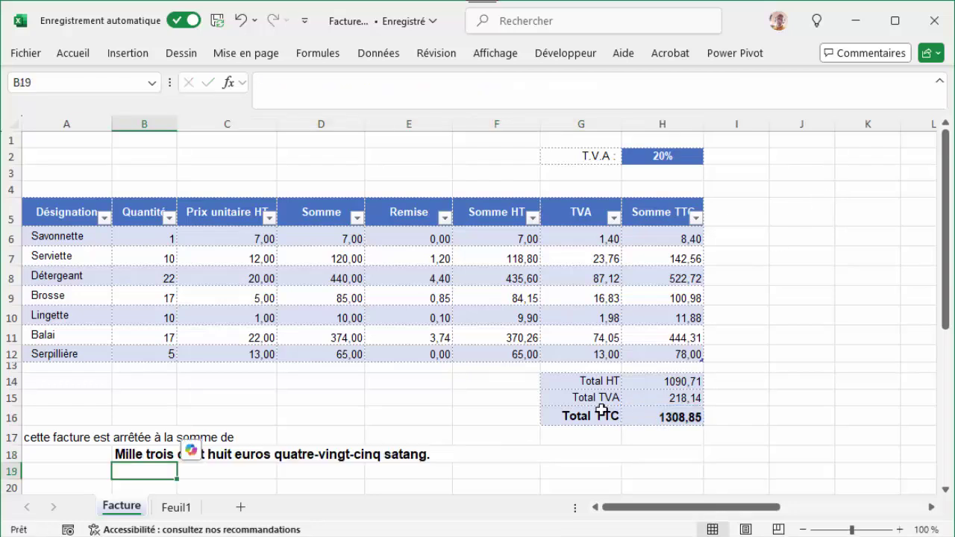
{"action": "left_click", "coordinate": [558, 467]}
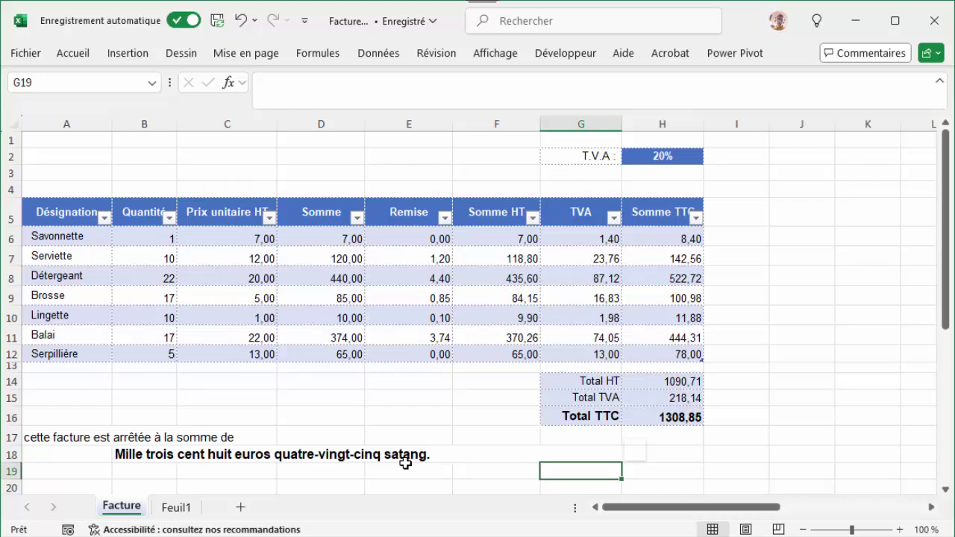
Wrap the existing formula in B18 inside an outer REGEX.REMPLACER function as its text argument.
{"action": "left_click", "coordinate": [142, 451]}
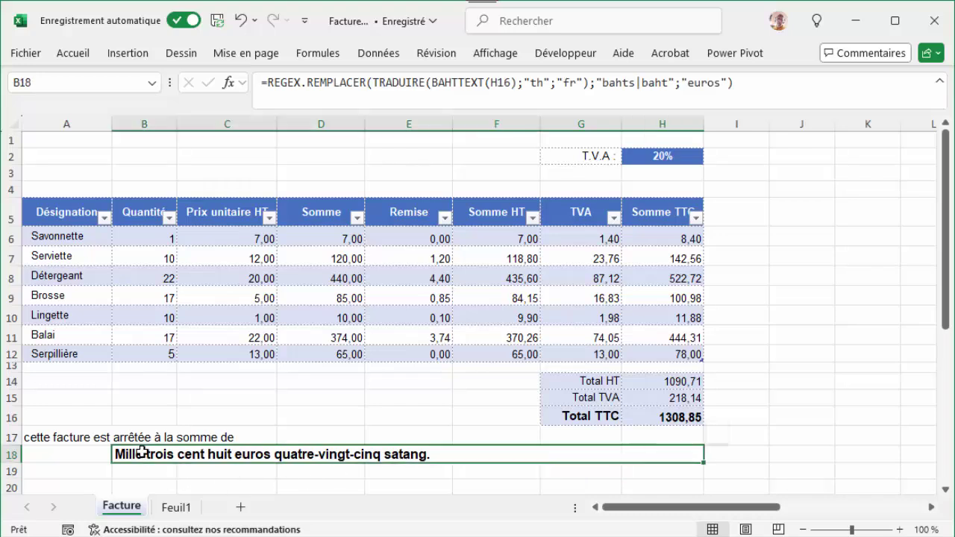
{"action": "left_click", "coordinate": [268, 84]}
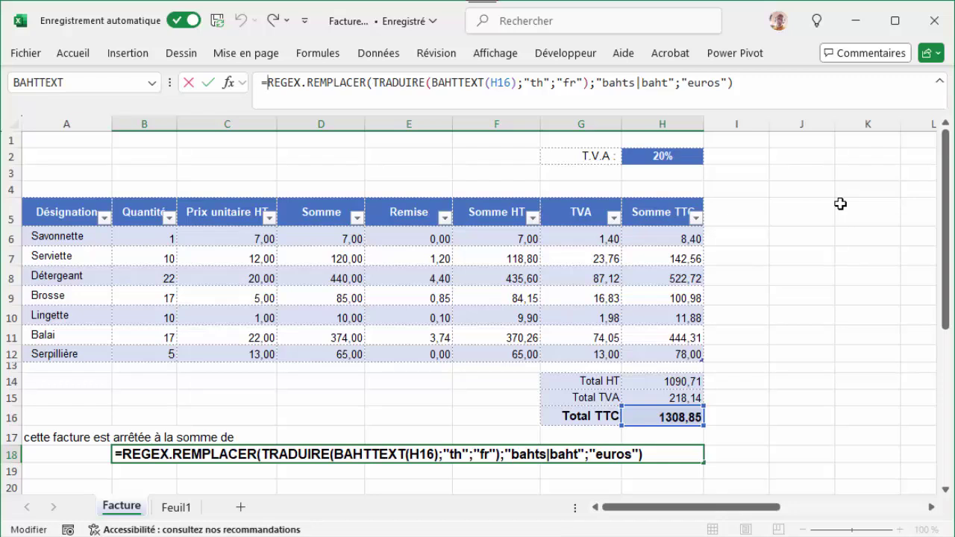
{"action": "type", "text": "re"}
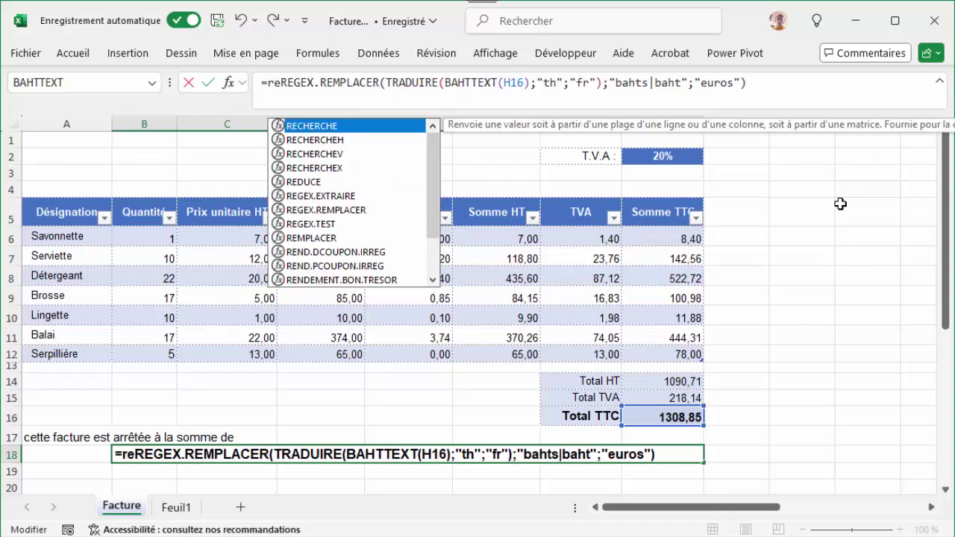
{"action": "type", "text": "gex"}
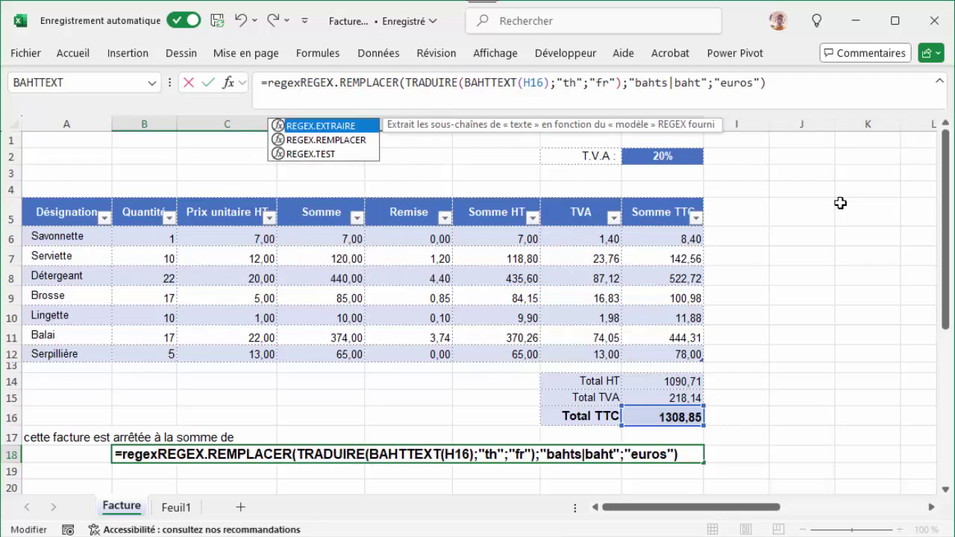
{"action": "key", "text": "Down"}
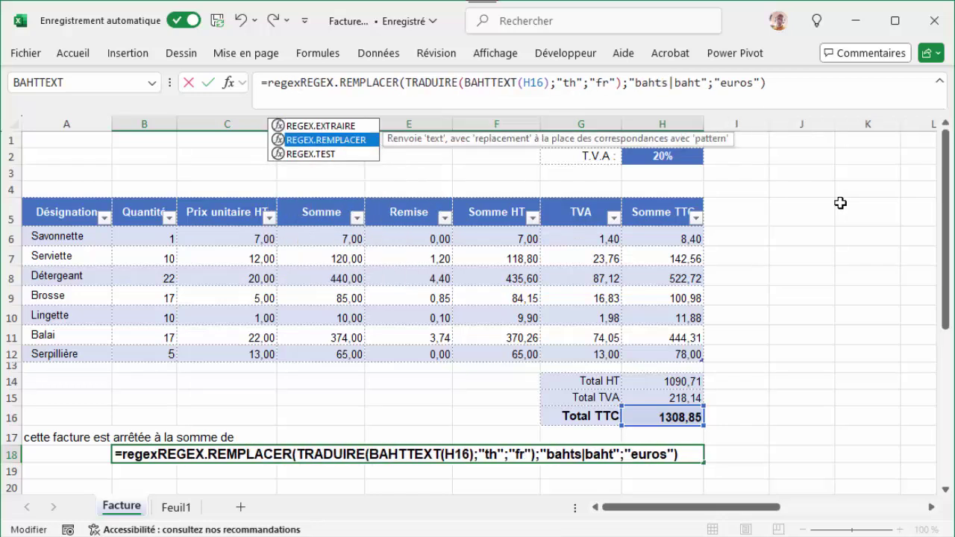
{"action": "key", "text": "Tab"}
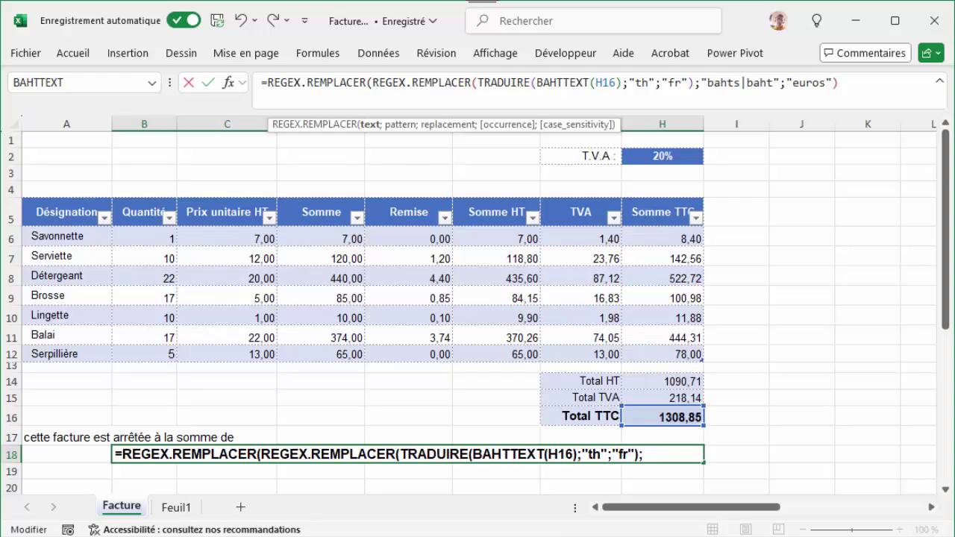
Complete the outer REGEX.REMPLACER in B18 with pattern "satangs|satang" and replacement "cents".
{"action": "left_click", "coordinate": [860, 84]}
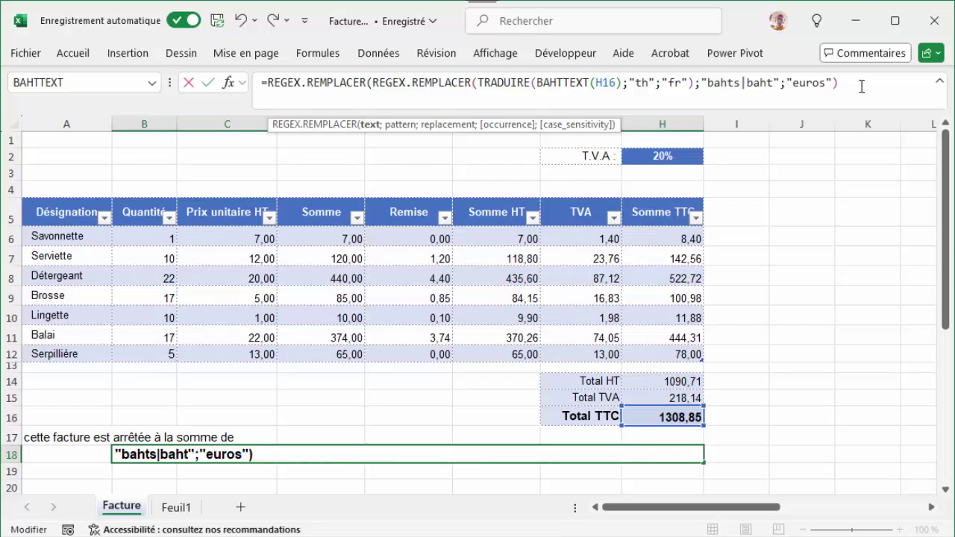
{"action": "type", "text": ";\"satang"}
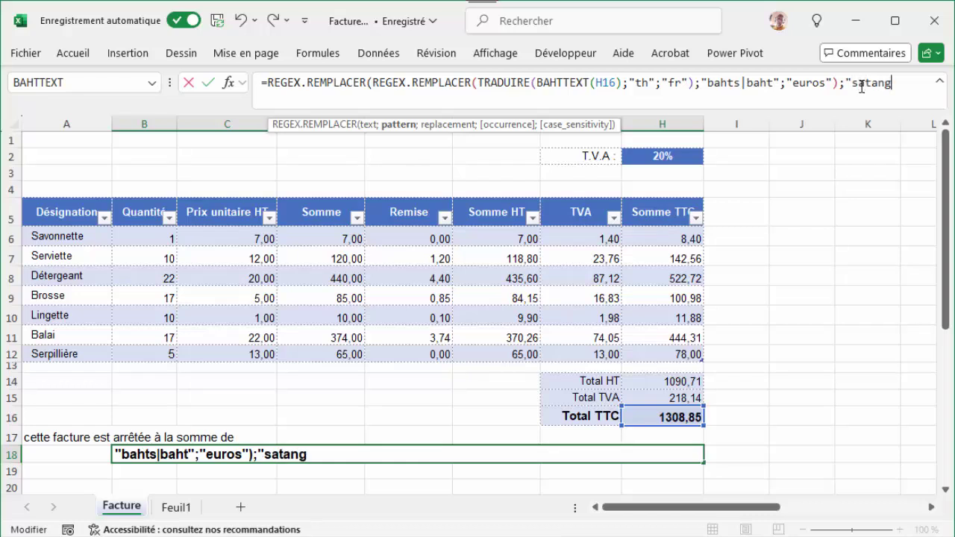
{"action": "type", "text": "s|satang"}
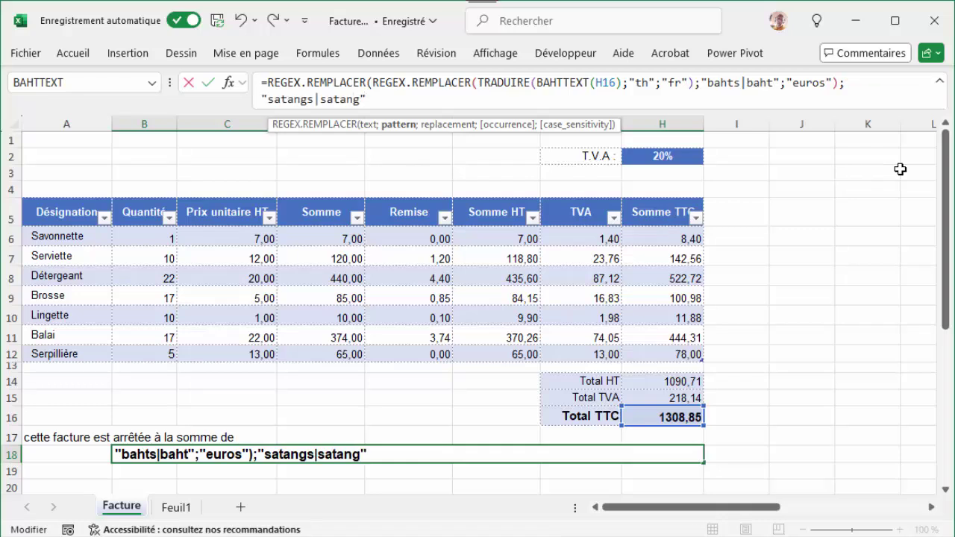
{"action": "type", "text": "\";"}
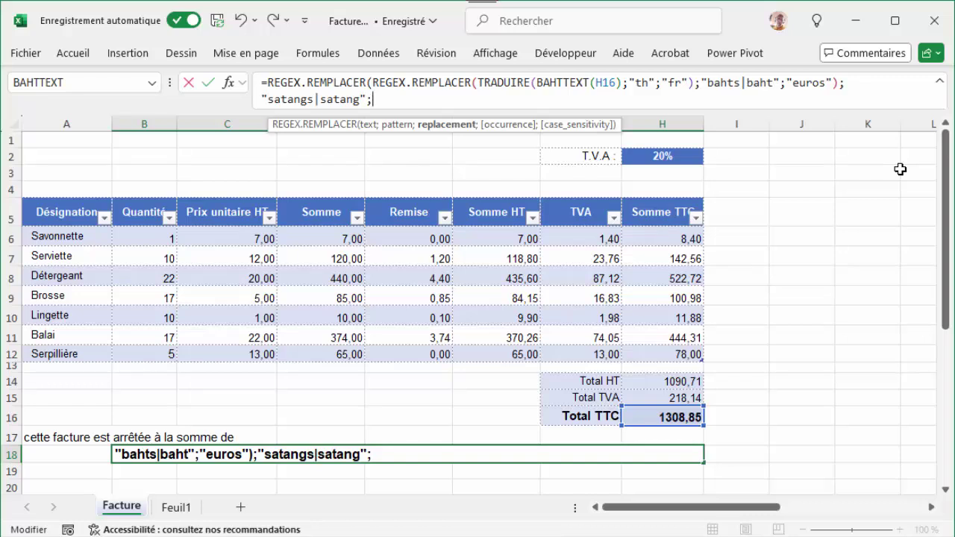
{"action": "type", "text": "\"cents"}
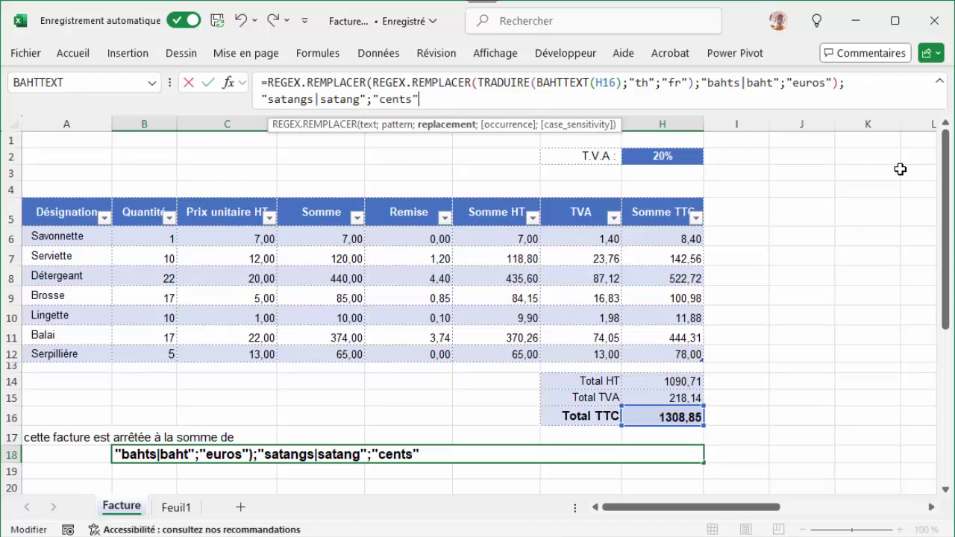
{"action": "type", "text": "\")"}
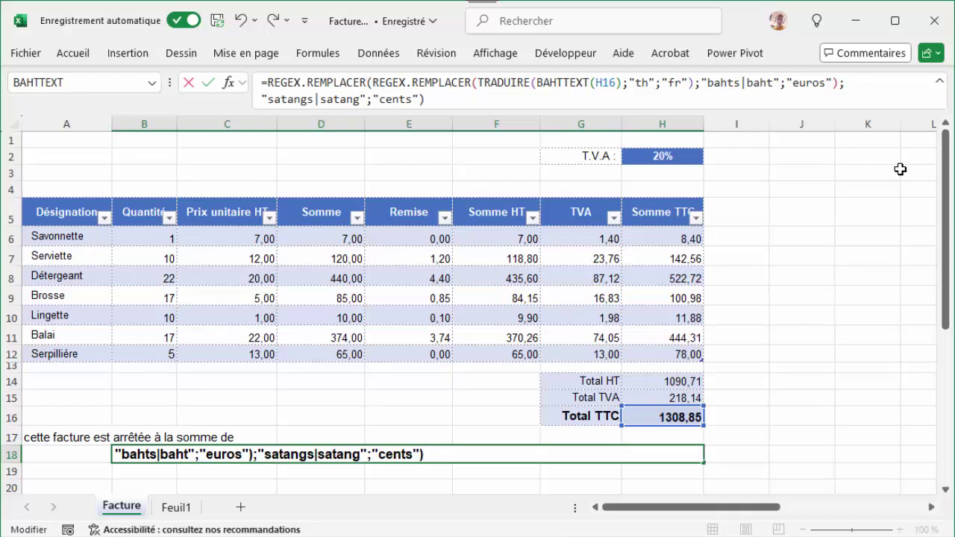
{"action": "key", "text": "Return"}
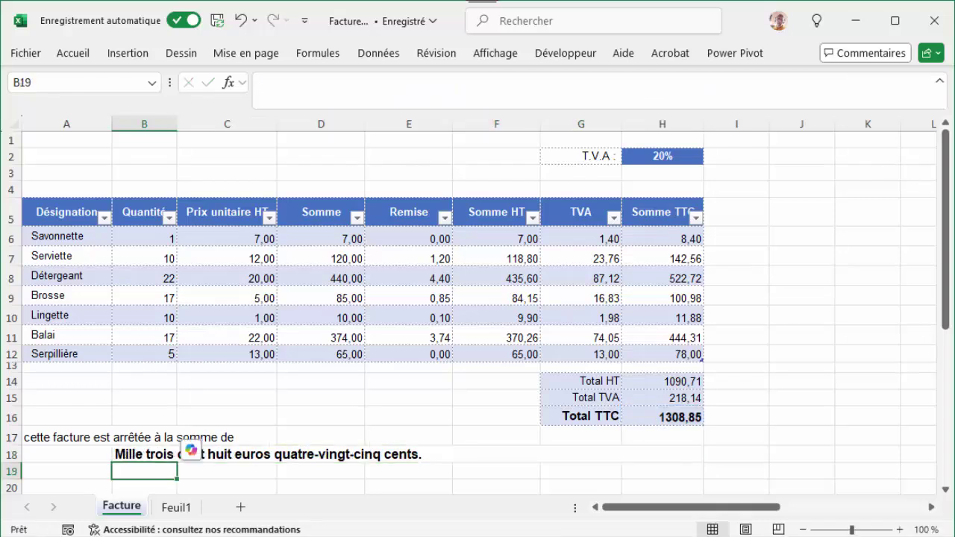
{"action": "left_click", "coordinate": [475, 483]}
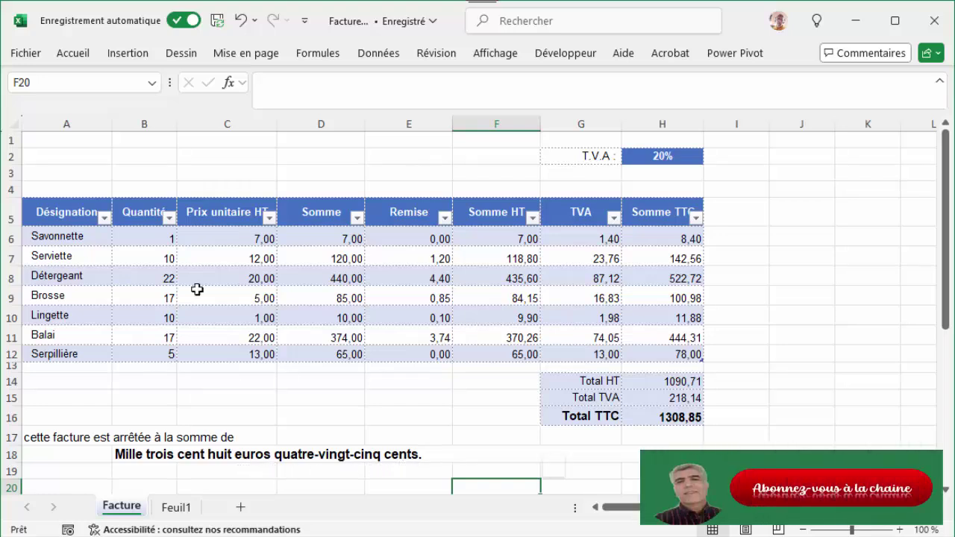
Set the Serpillière quantity in B12 to 10.
{"action": "left_click", "coordinate": [150, 355]}
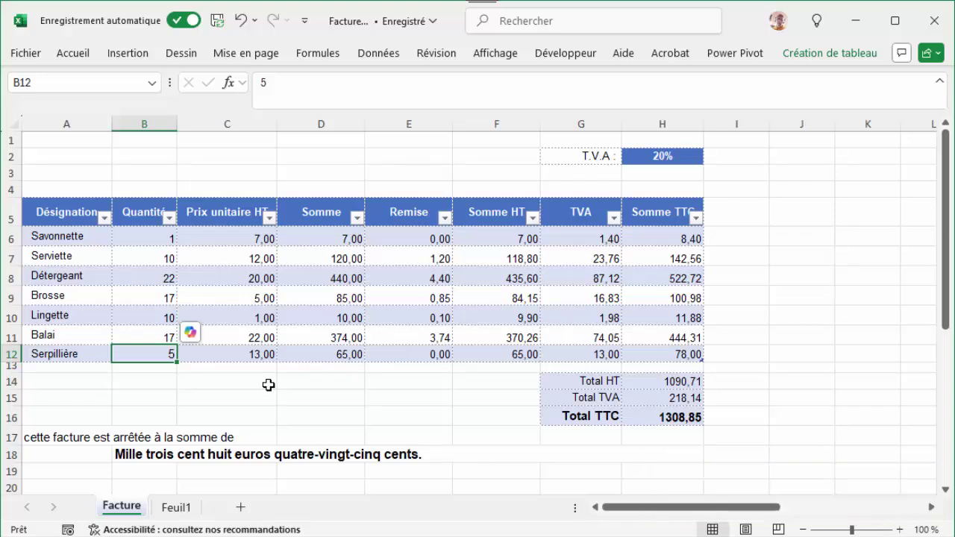
{"action": "type", "text": "10"}
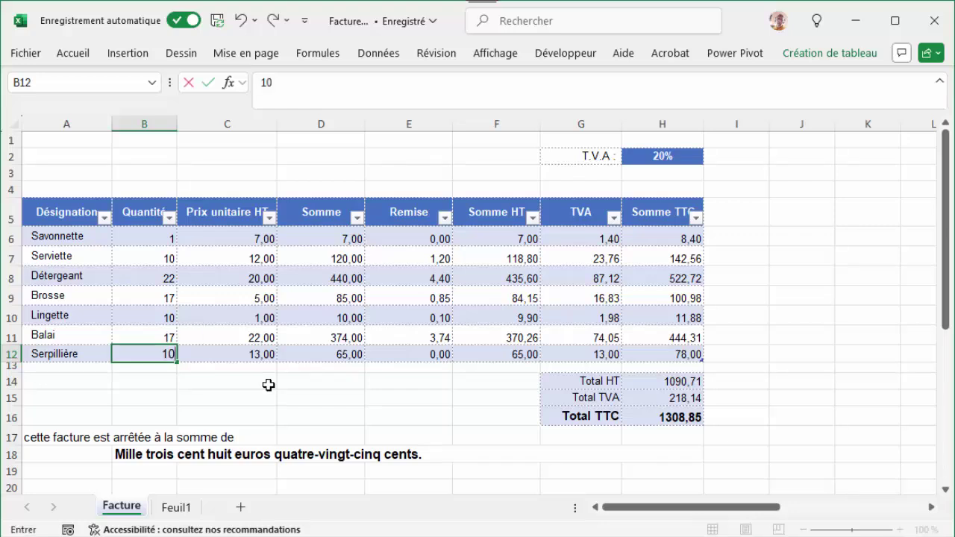
{"action": "key", "text": "Return"}
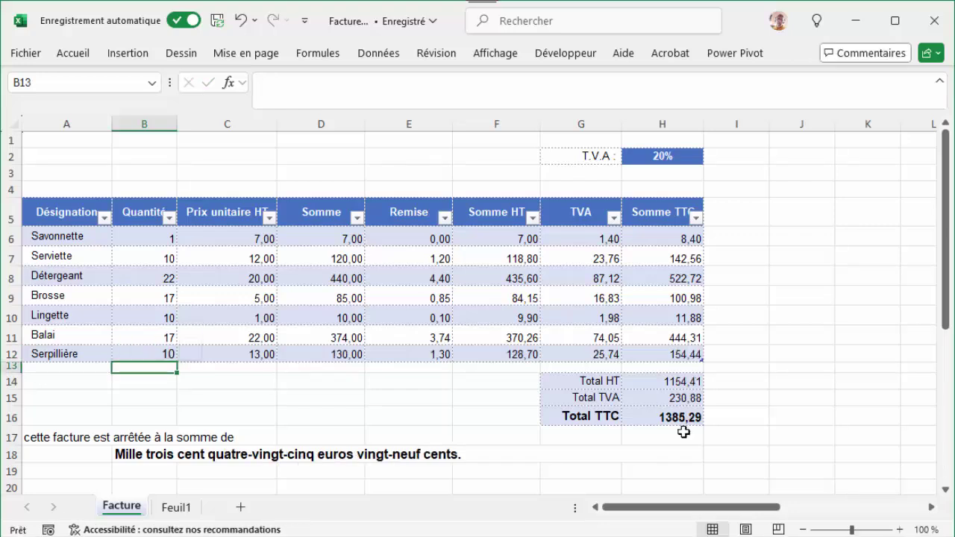